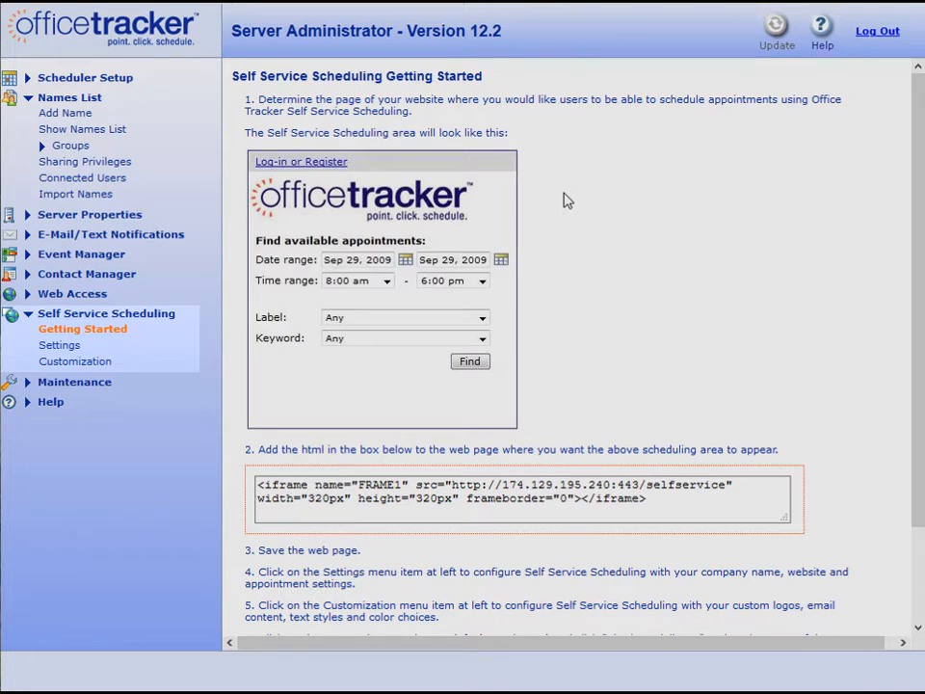
Review the Self Service Scheduling Settings form, then show its Customization options.
click(59, 345)
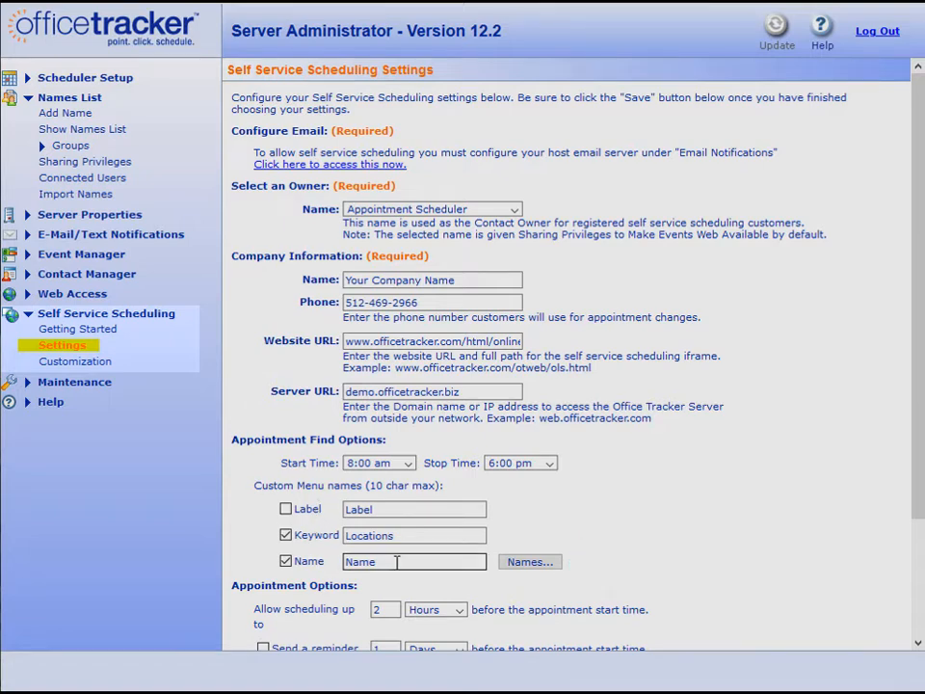
scroll(396, 563, down, 3)
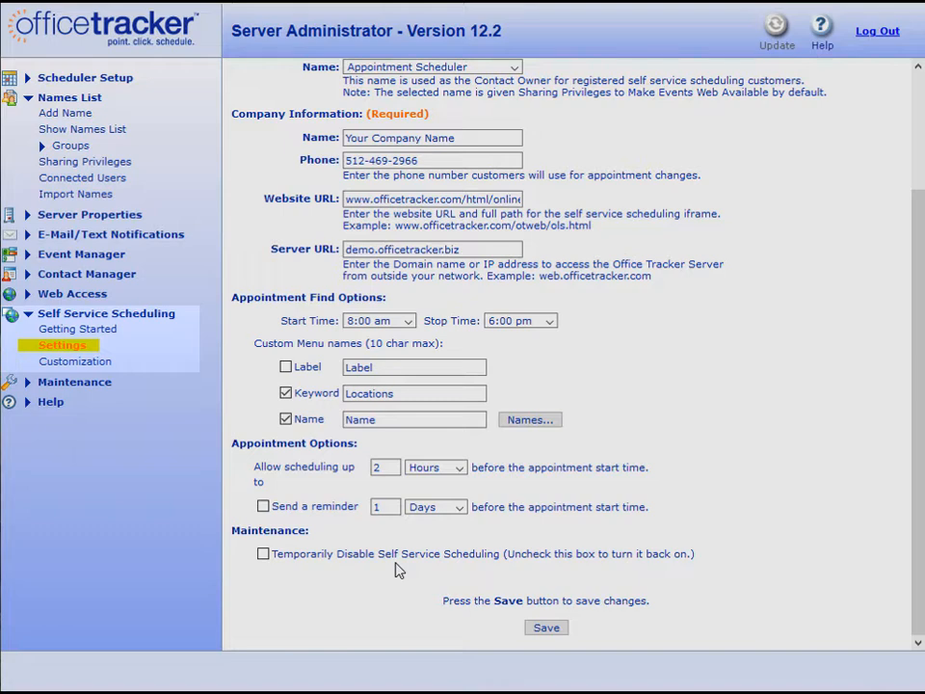
click(68, 363)
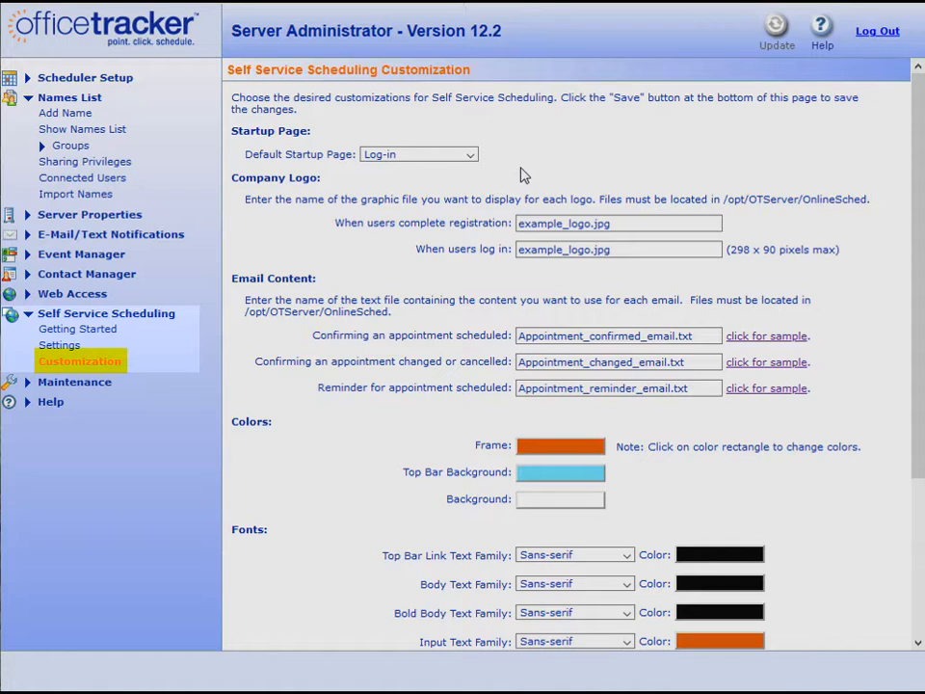
click(473, 160)
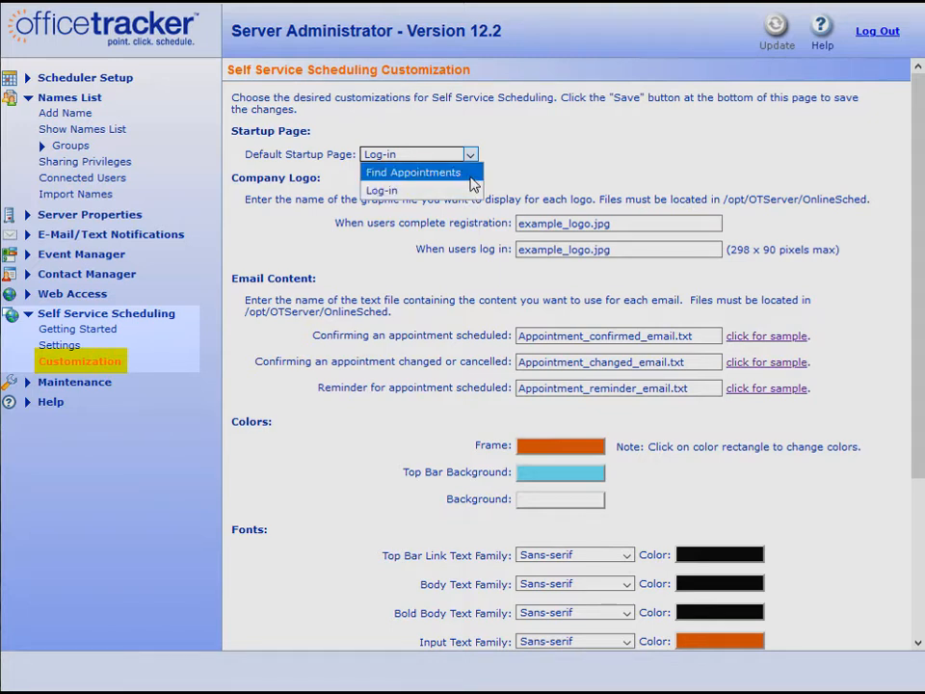
click(519, 162)
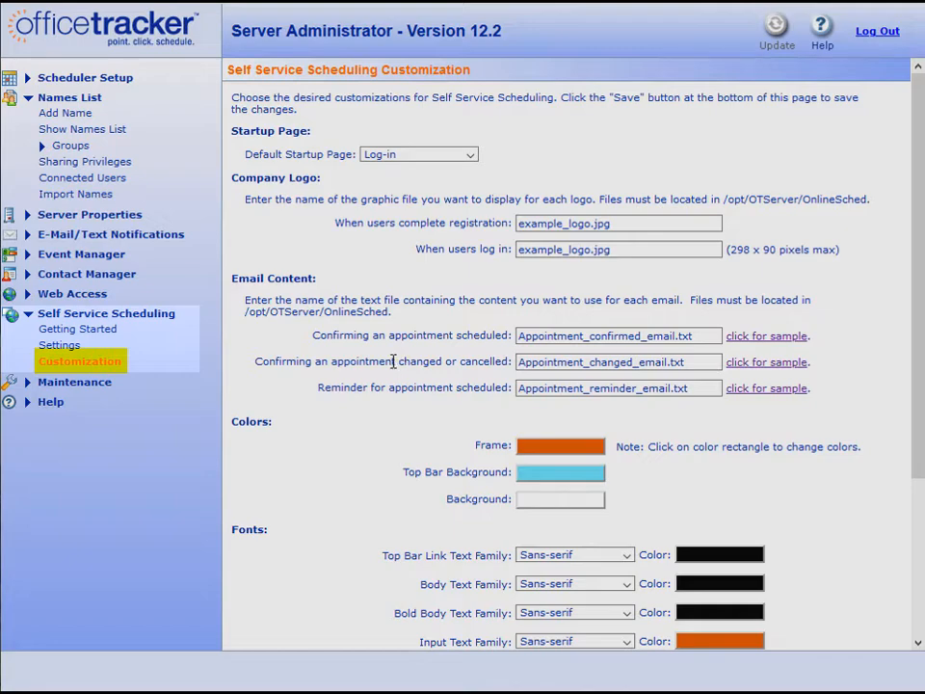
scroll(421, 466, down, 1)
scroll(421, 467, down, 5)
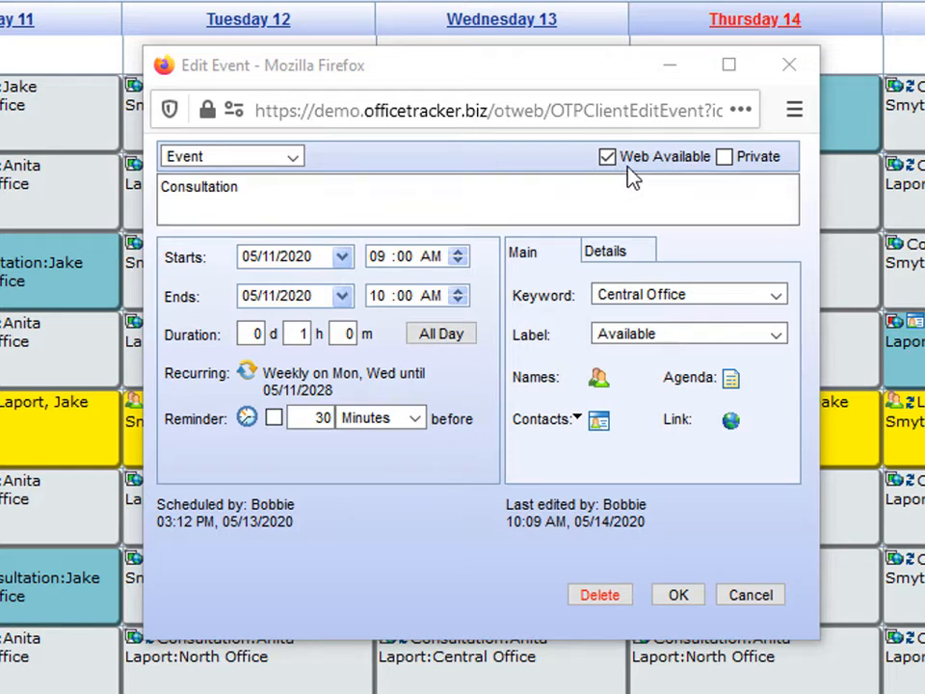
Check the Consultation event's recurrence and attendee names, close it, and advance the calendar one week.
click(249, 385)
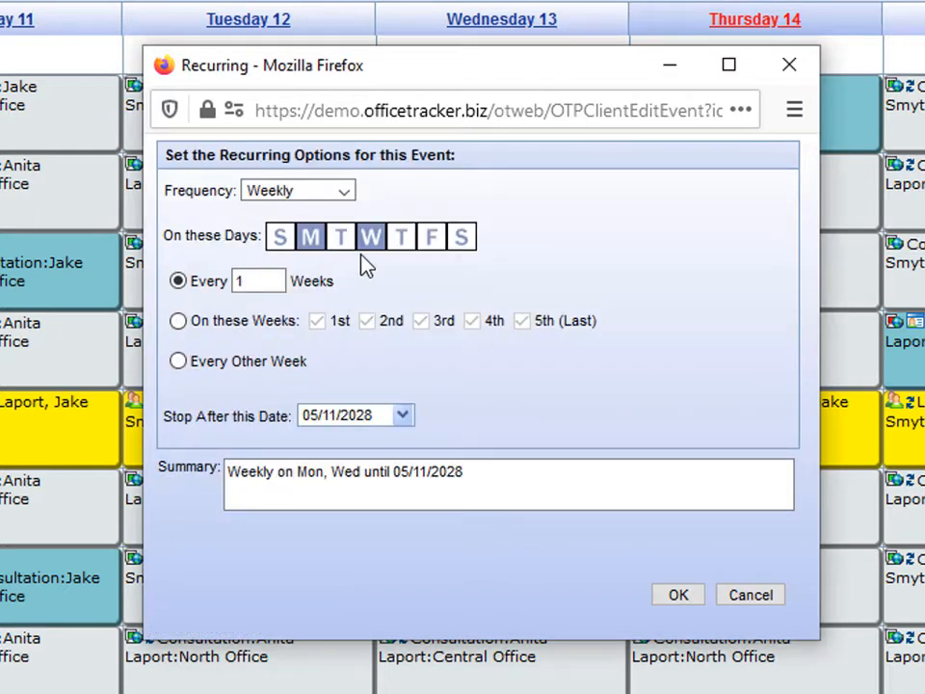
click(684, 594)
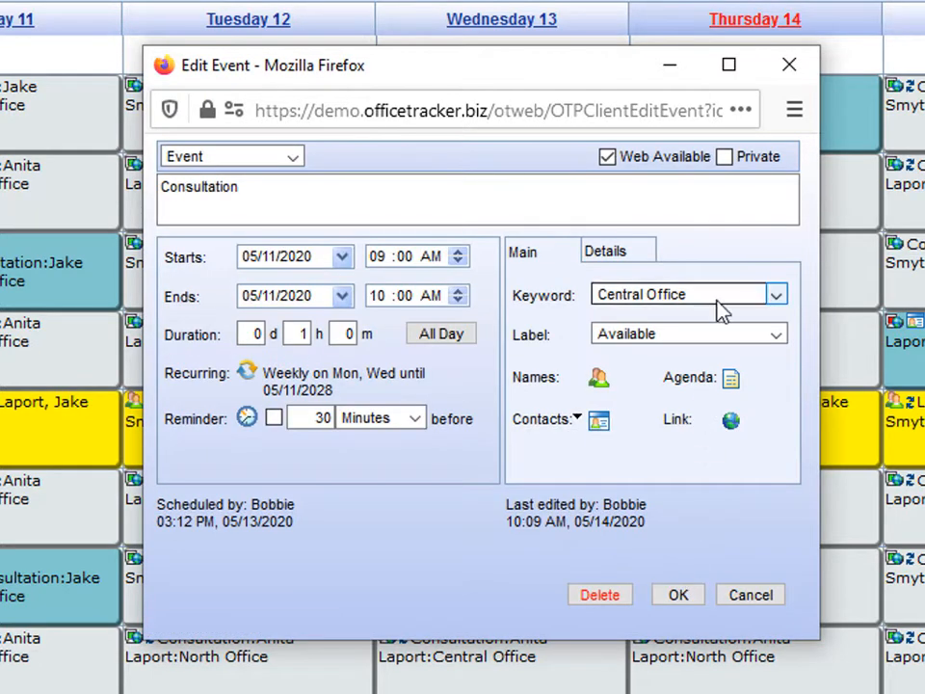
click(598, 376)
click(678, 595)
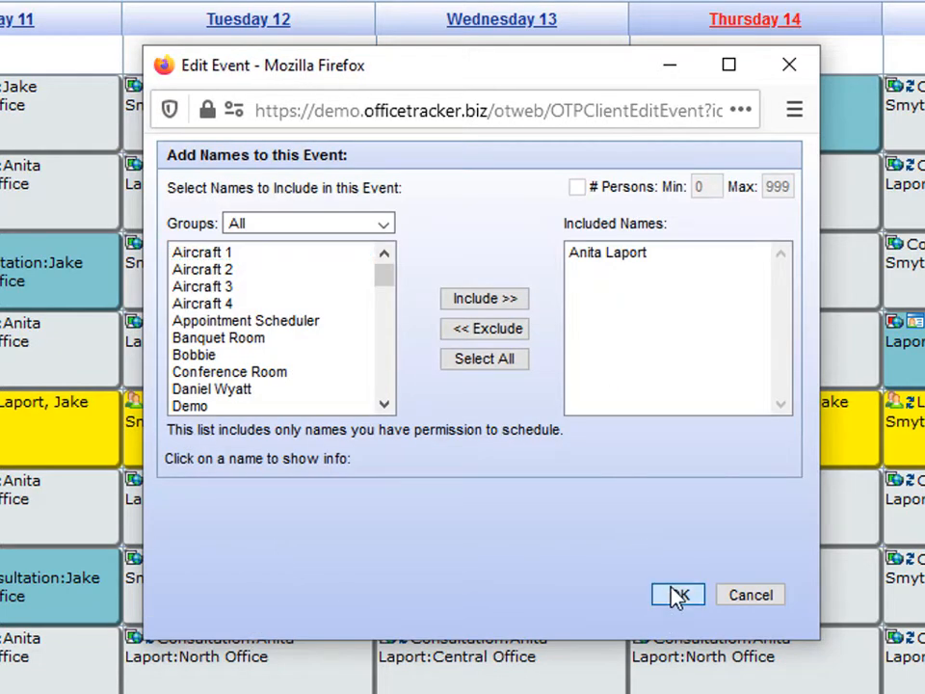
click(677, 595)
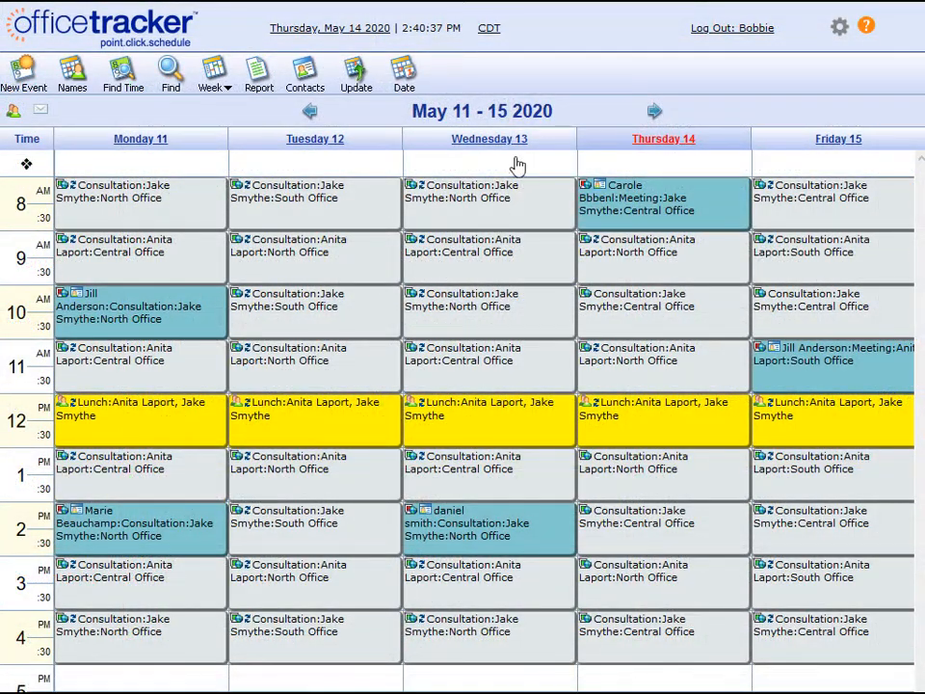
click(655, 113)
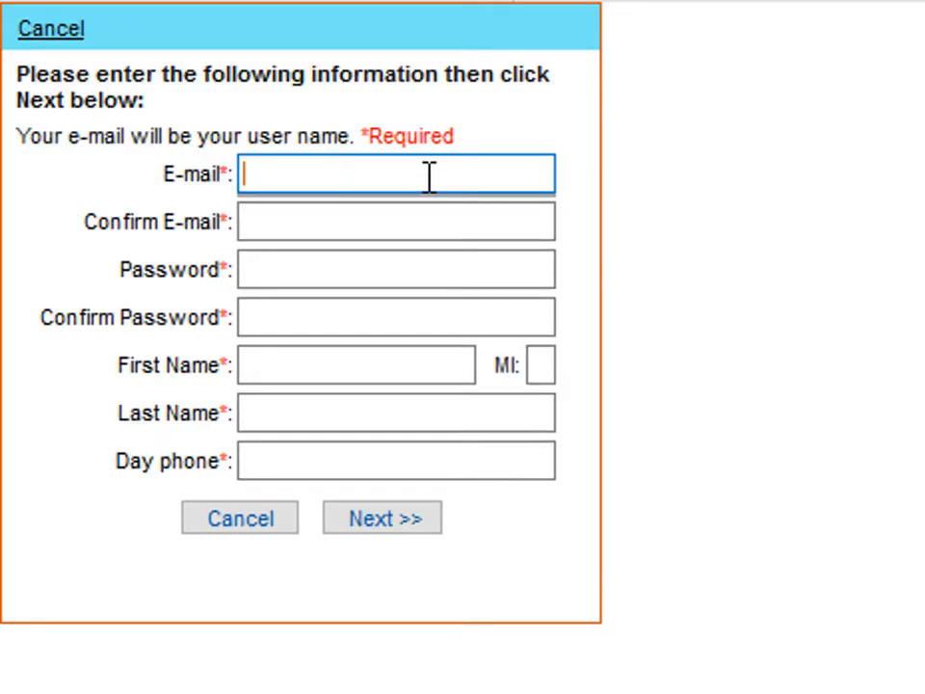
Enter the client's e-mail twice, a password, first and last name, and phone numbers.
key(Tab)
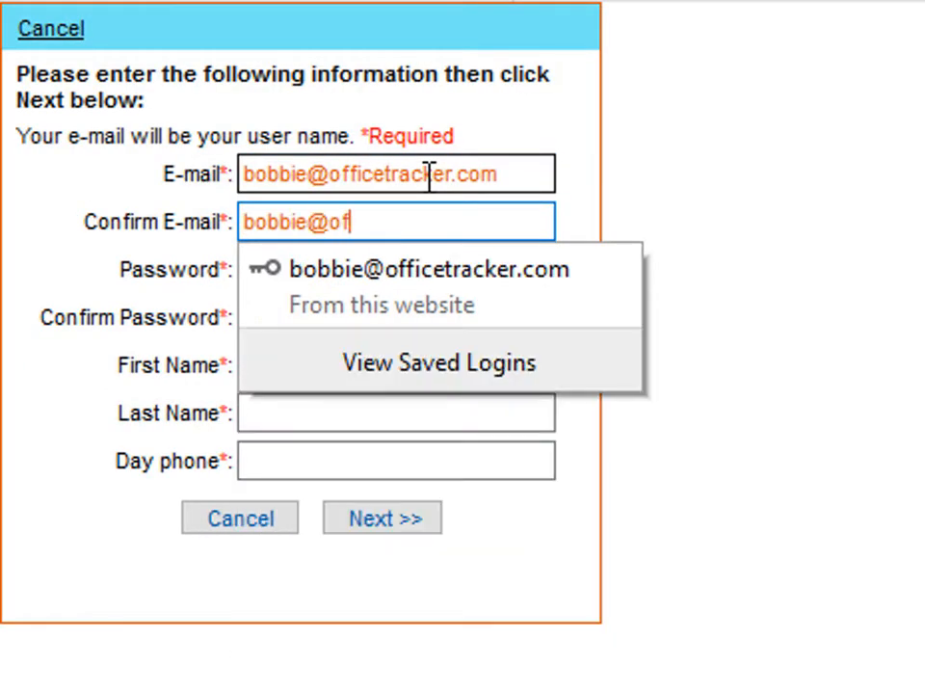
key(Tab)
key(Tab)
text(••••••••••)
key(Tab)
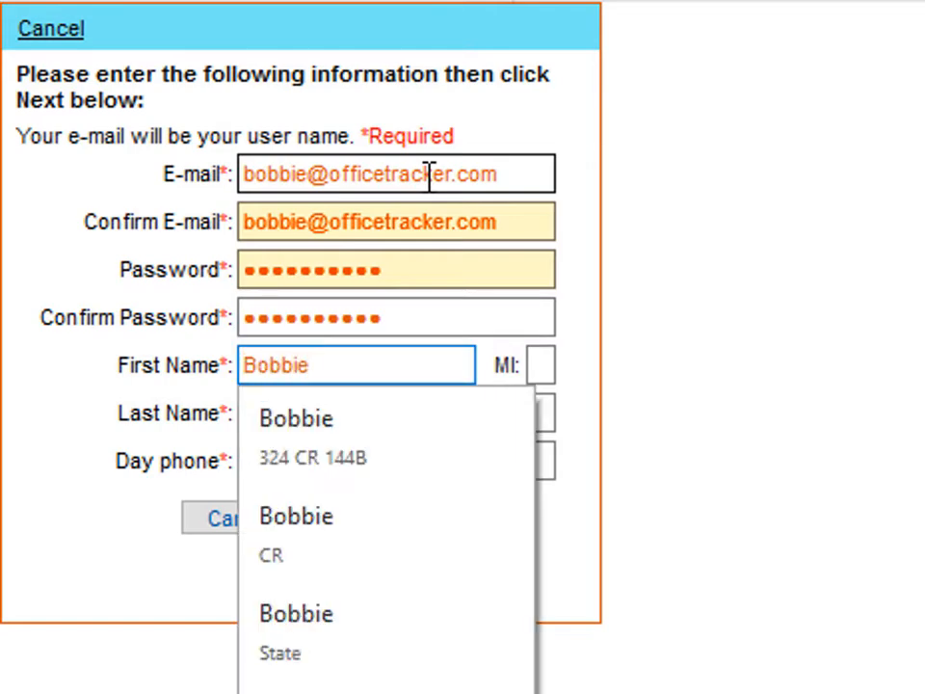
key(Tab)
key(Tab)
text(800 257-)
click(391, 525)
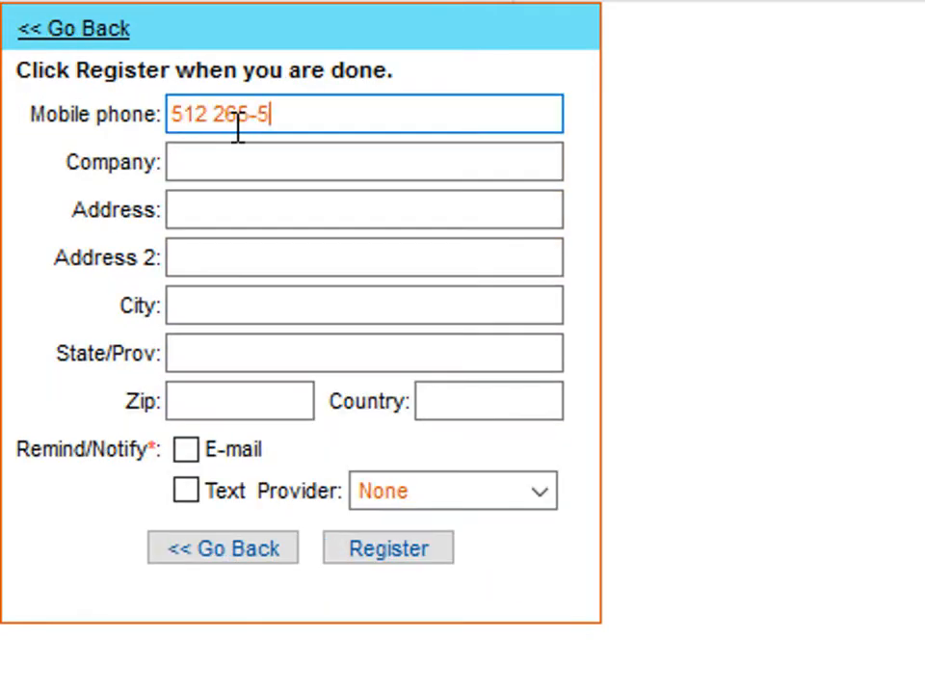
Fill in the client's street address, city, state, zip code and country.
click(222, 218)
key(Tab)
key(Tab)
text(Horseshoe Bay)
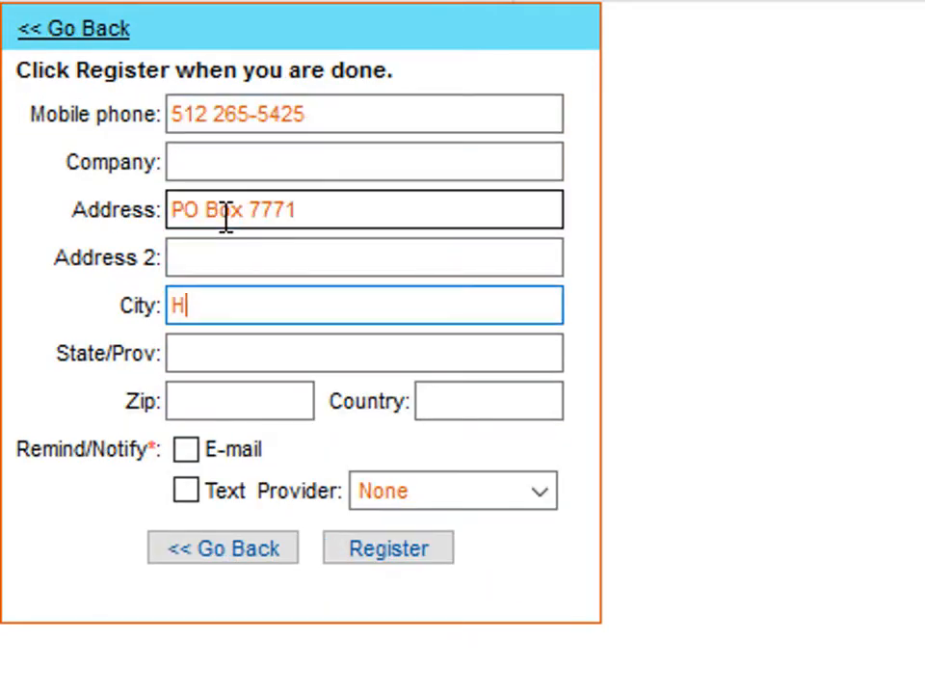
key(Tab)
text(TX)
key(Tab)
text(78657)
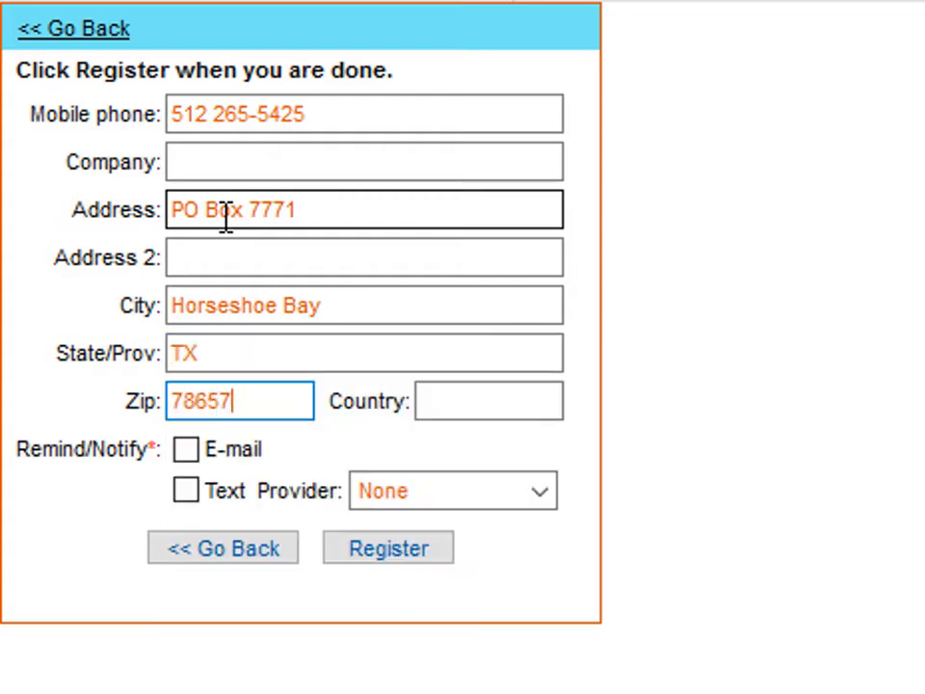
key(Tab)
text(USA)
Turn on e-mail and text reminders via Verizon MMS and submit the registration.
click(186, 449)
click(186, 491)
click(420, 495)
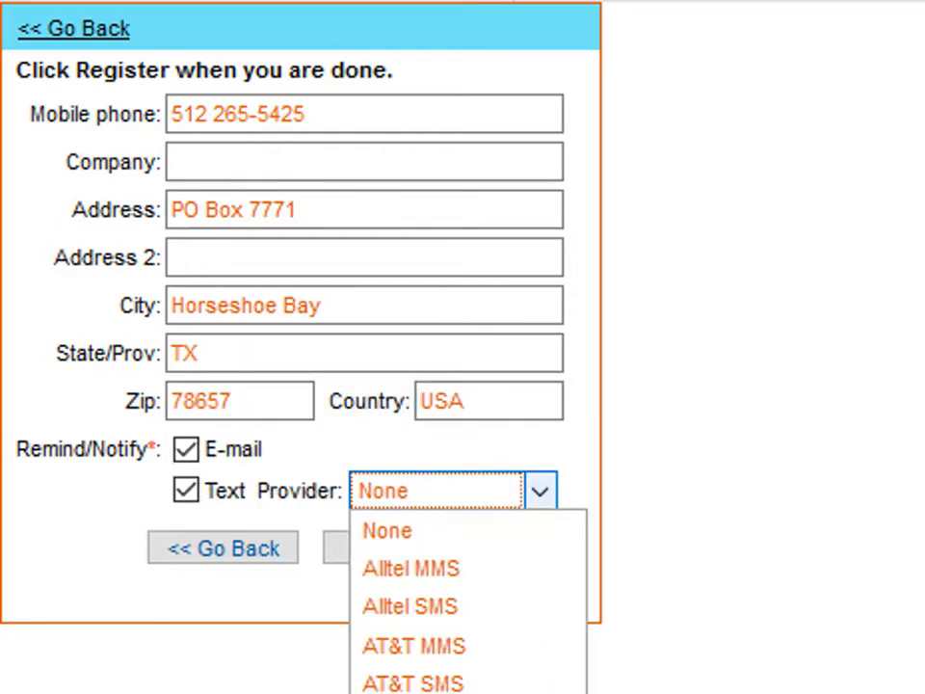
click(414, 691)
click(387, 558)
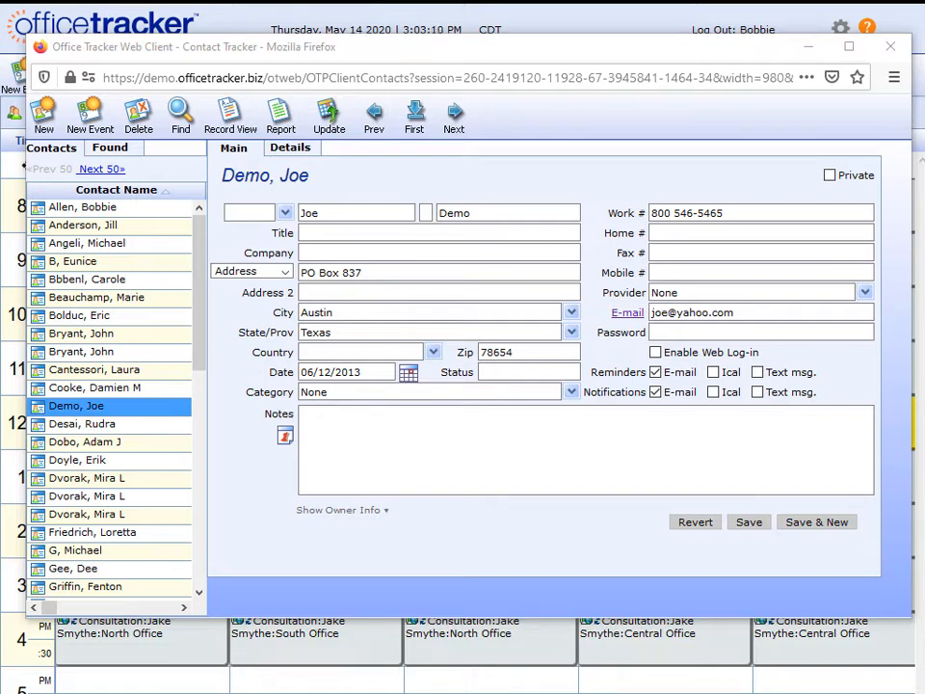
Give the contact a web password, enable Web Log-in, and save the record.
click(670, 332)
text(•••••••)
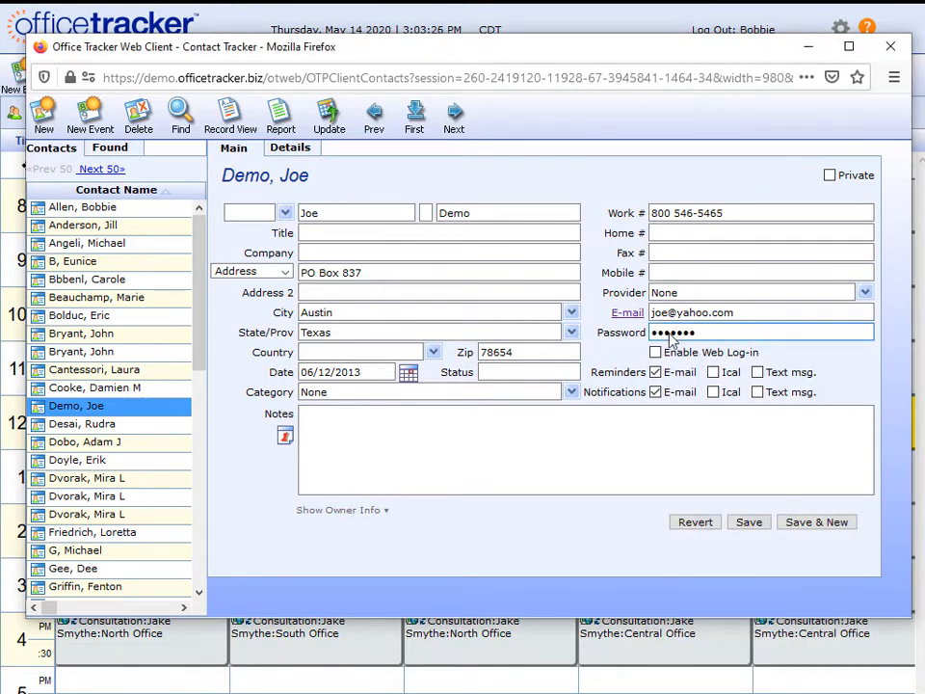
text(•)
click(655, 353)
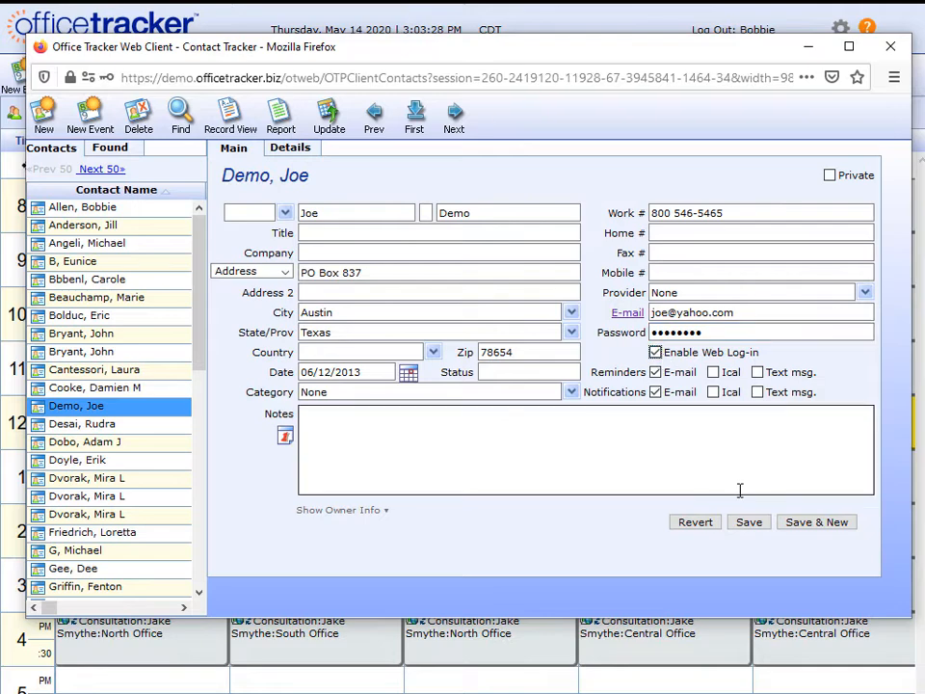
click(750, 522)
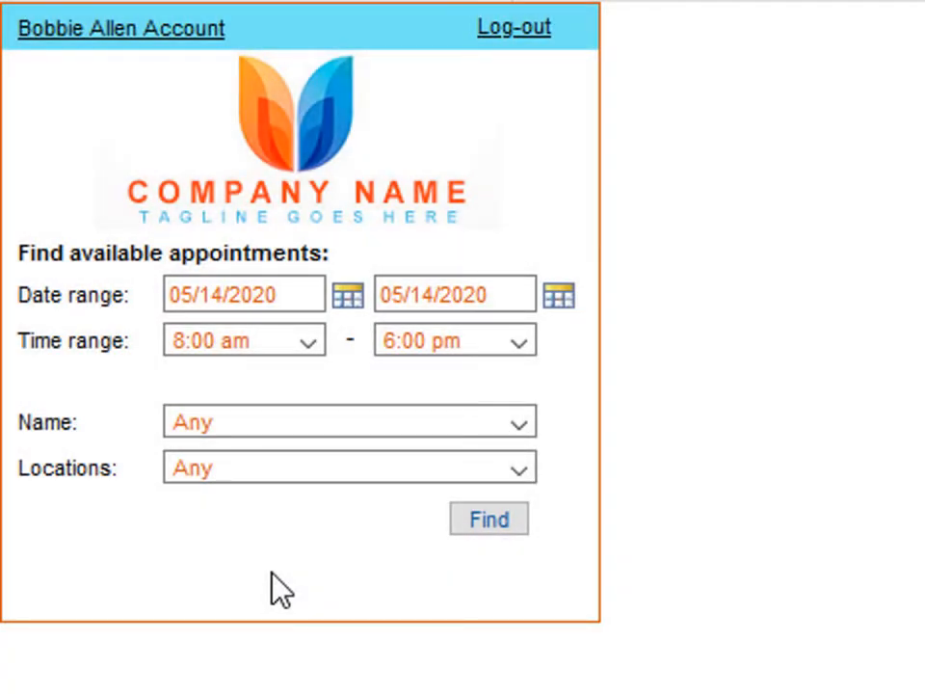
Search for available appointments on 05/18/2020 with Any staff at Central Office.
click(348, 298)
click(521, 420)
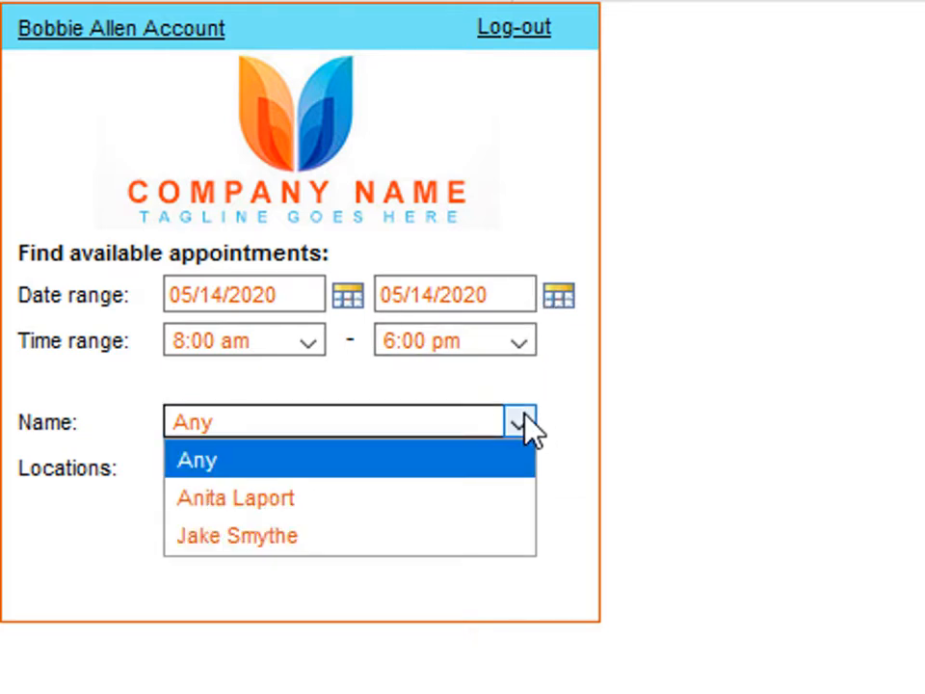
click(584, 385)
click(521, 470)
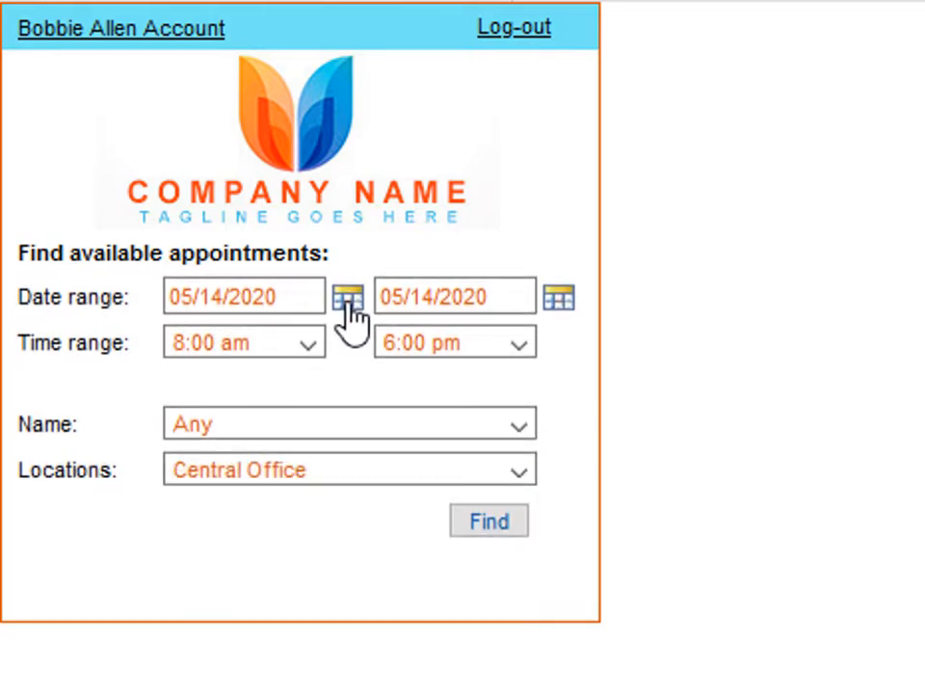
click(348, 301)
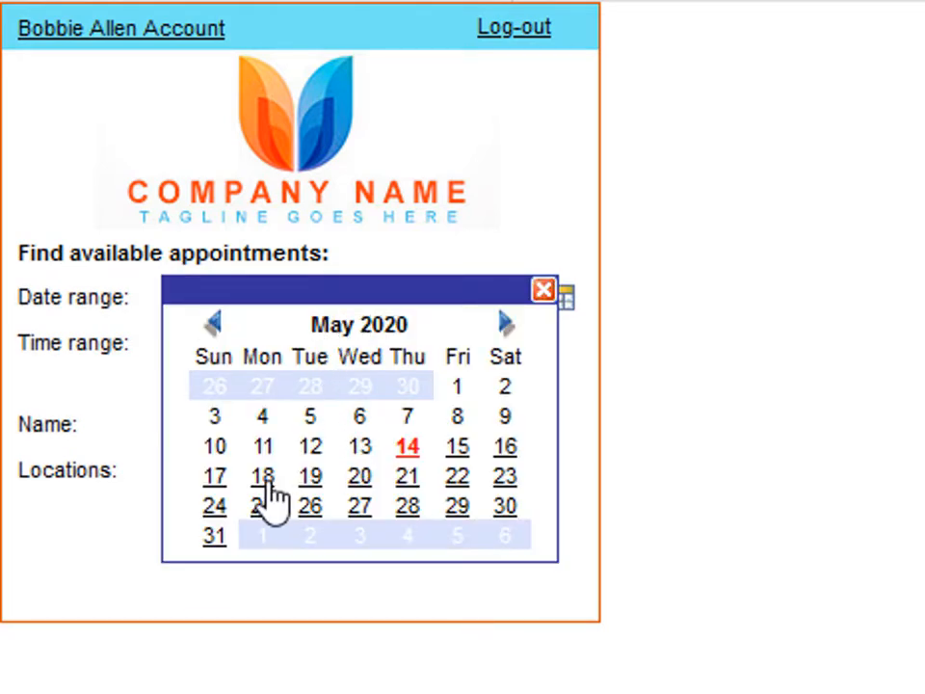
click(264, 479)
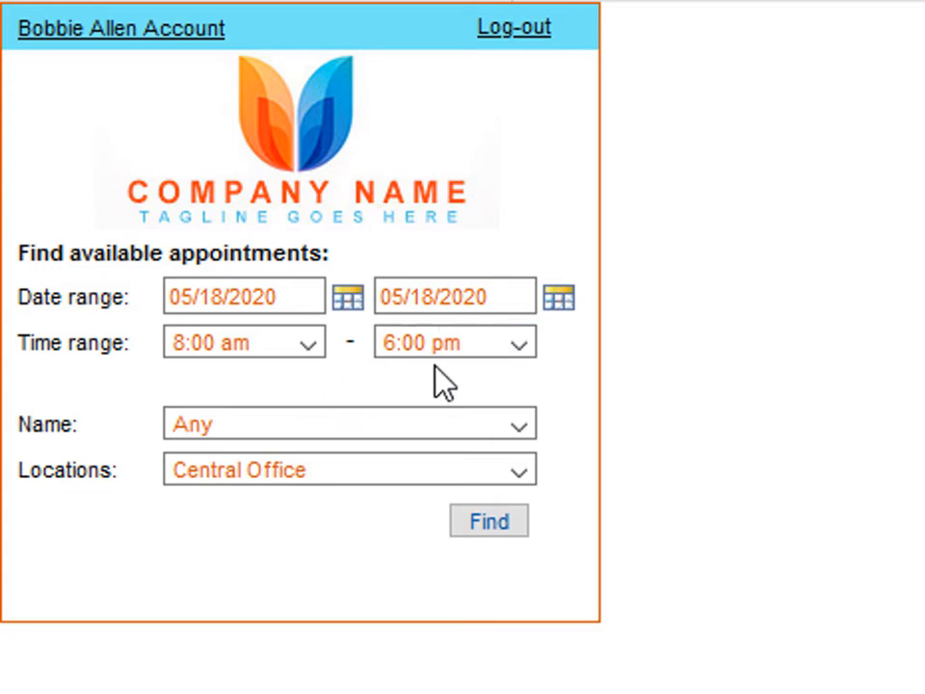
click(493, 529)
drag(94, 519, 34, 518)
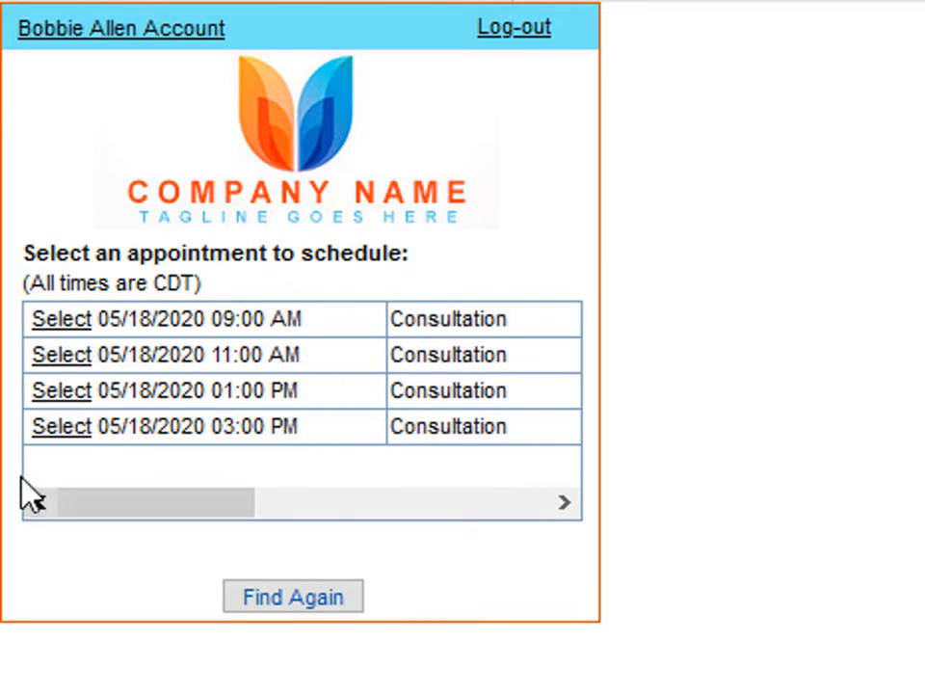
Book the 05/18/2020 3:00 PM Consultation with a 1-day reminder, then view the account page.
click(48, 427)
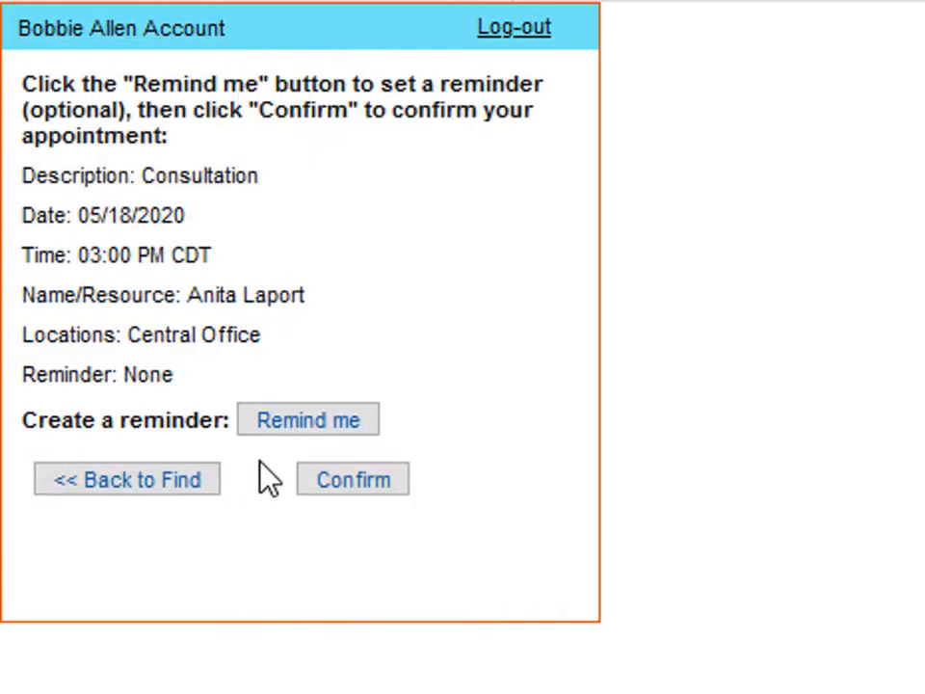
click(292, 444)
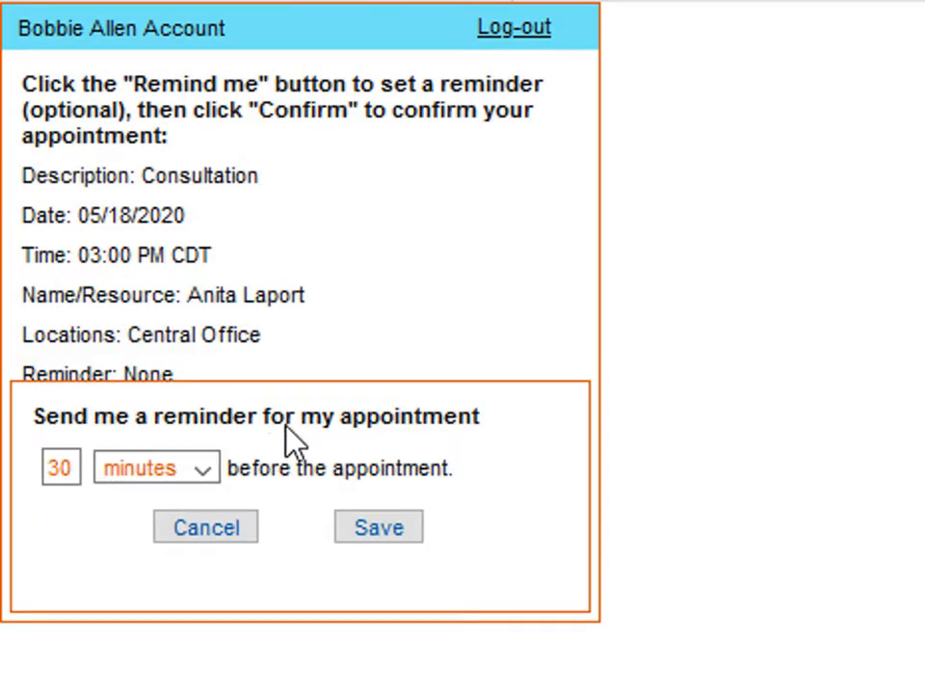
click(204, 468)
click(198, 582)
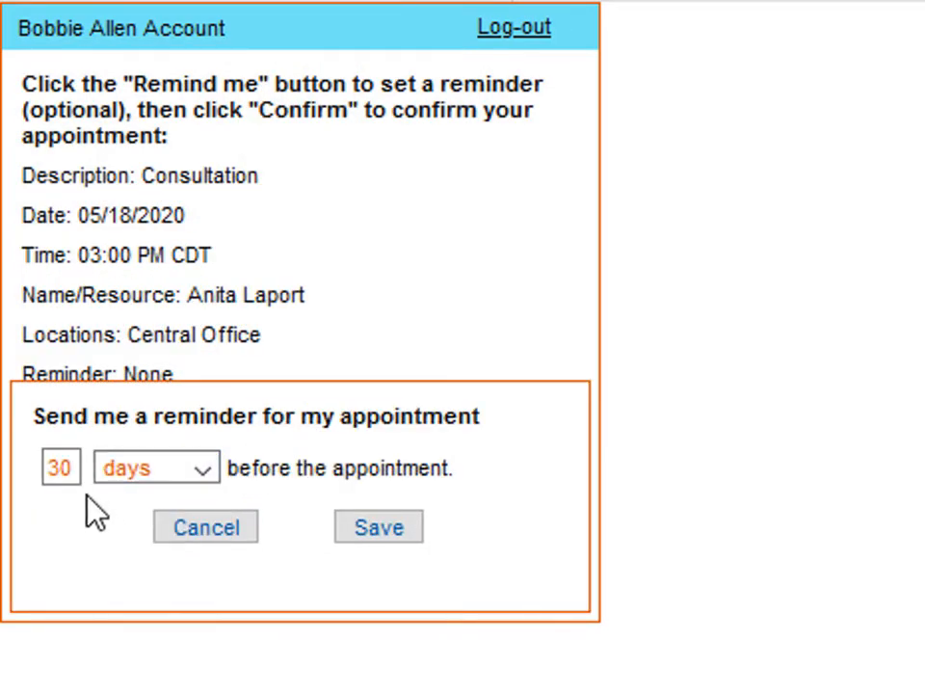
click(41, 469)
double_click(42, 468)
text(1)
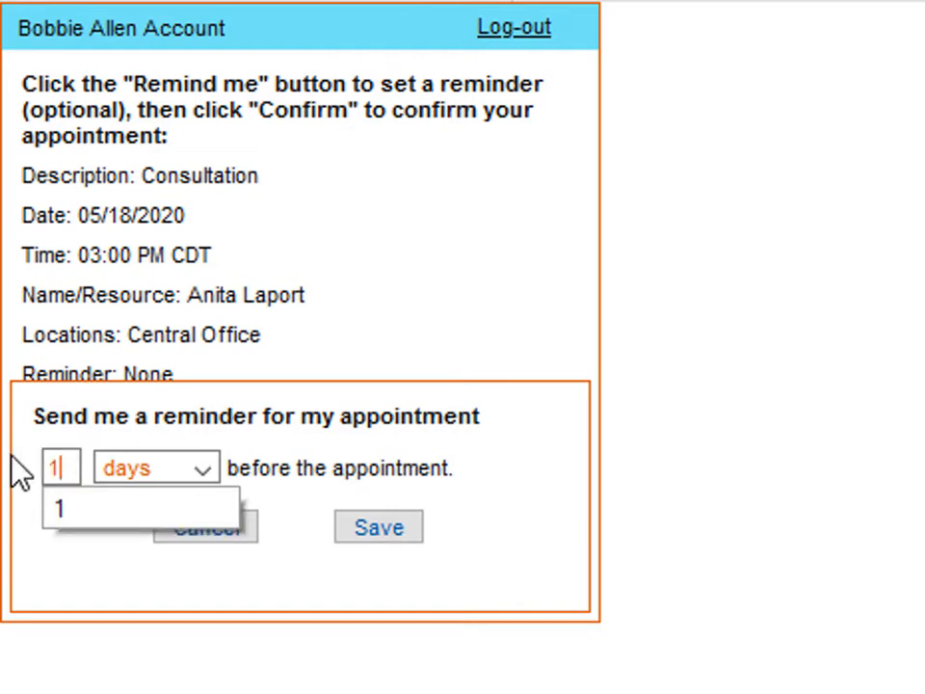
click(260, 574)
click(418, 533)
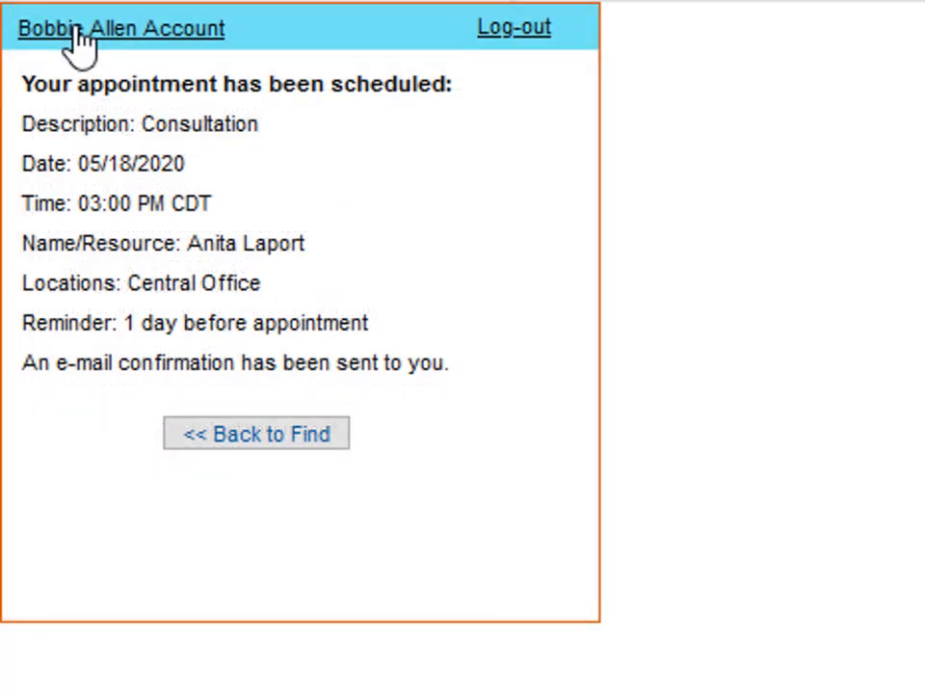
click(82, 43)
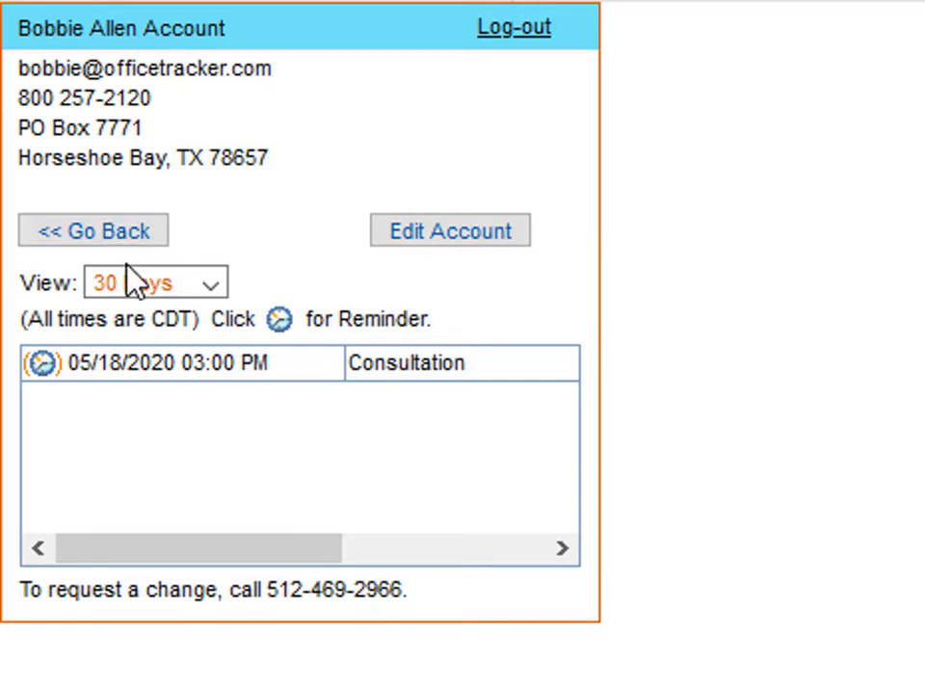
click(214, 279)
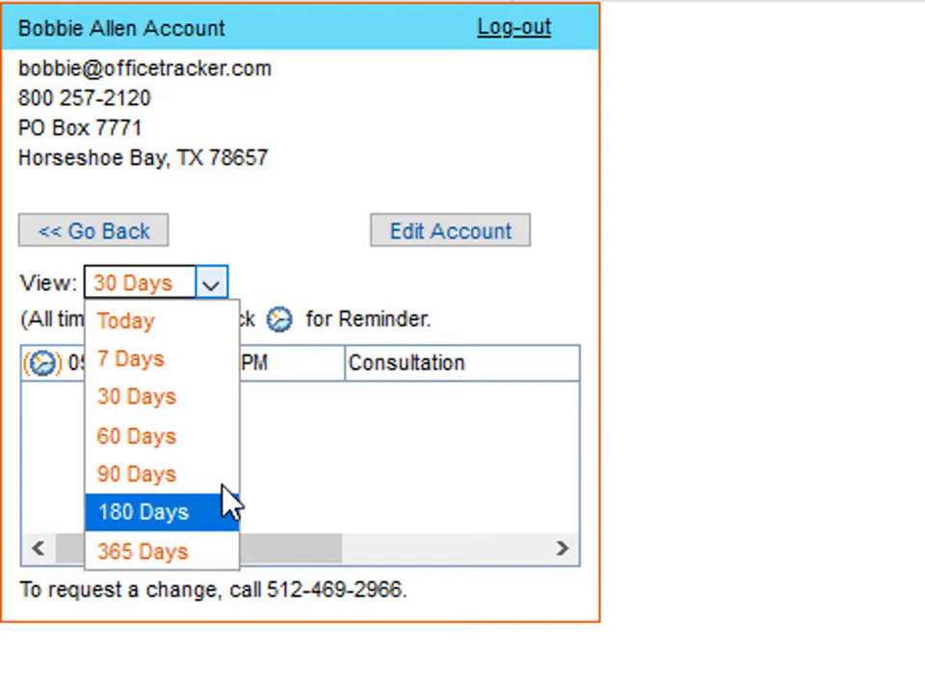
click(255, 313)
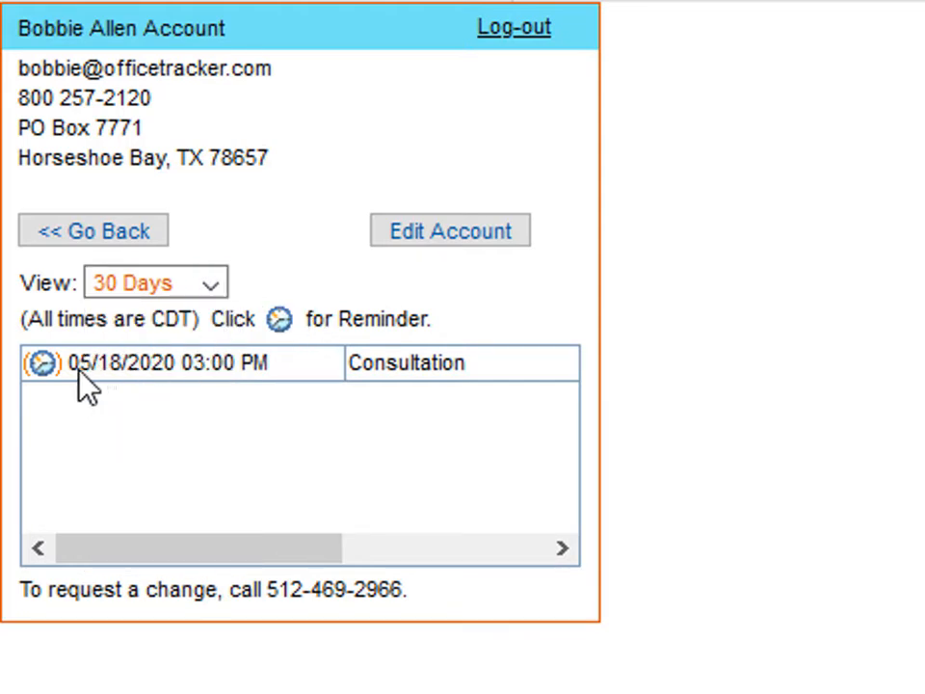
click(51, 371)
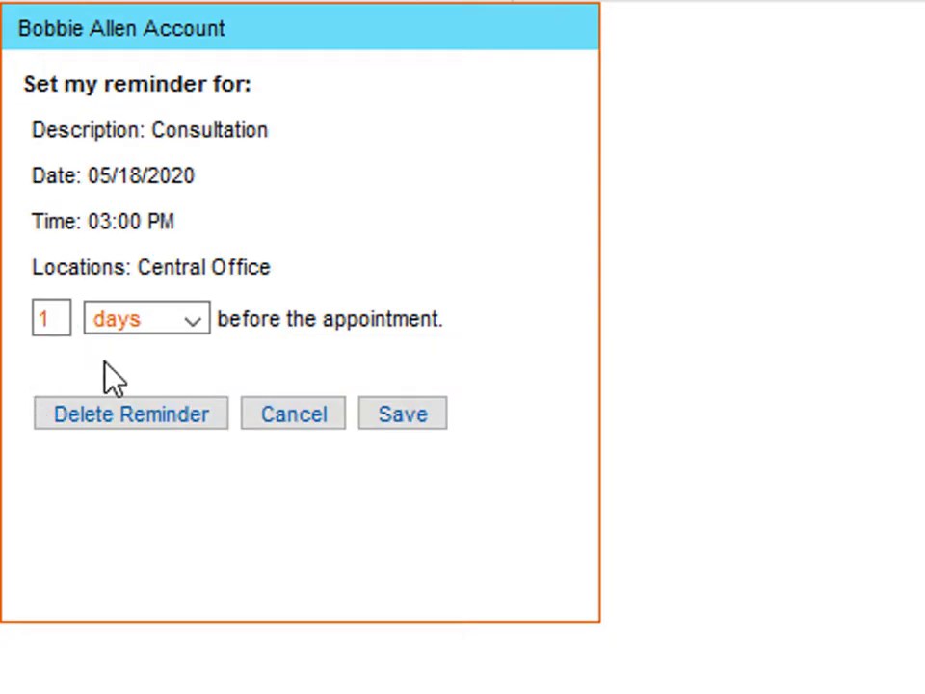
click(269, 421)
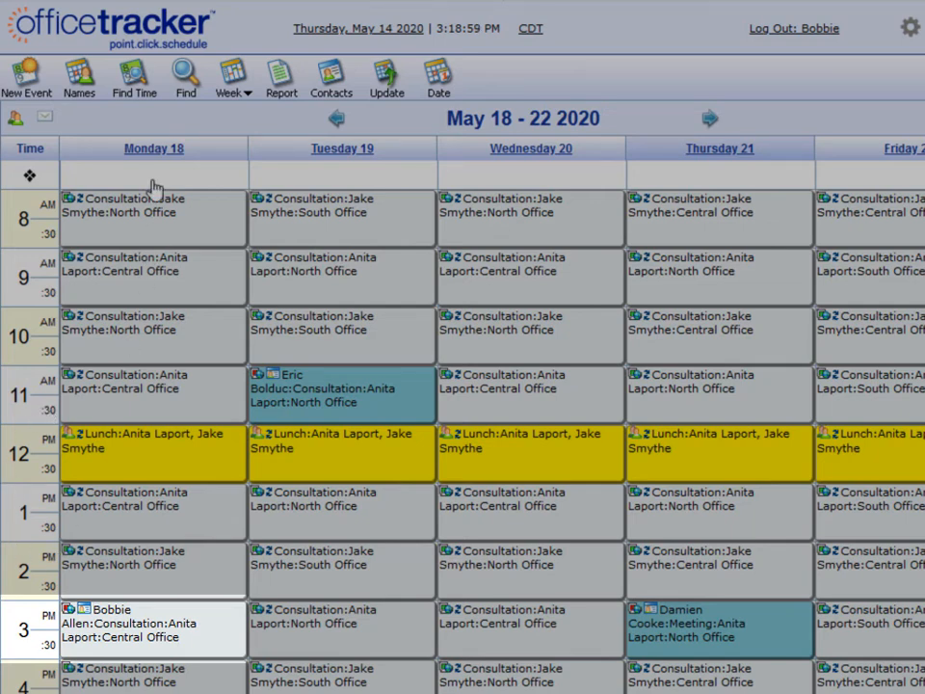
Open the Monday 18 3:00 PM Consultation and unlink the client from its contacts.
double_click(111, 628)
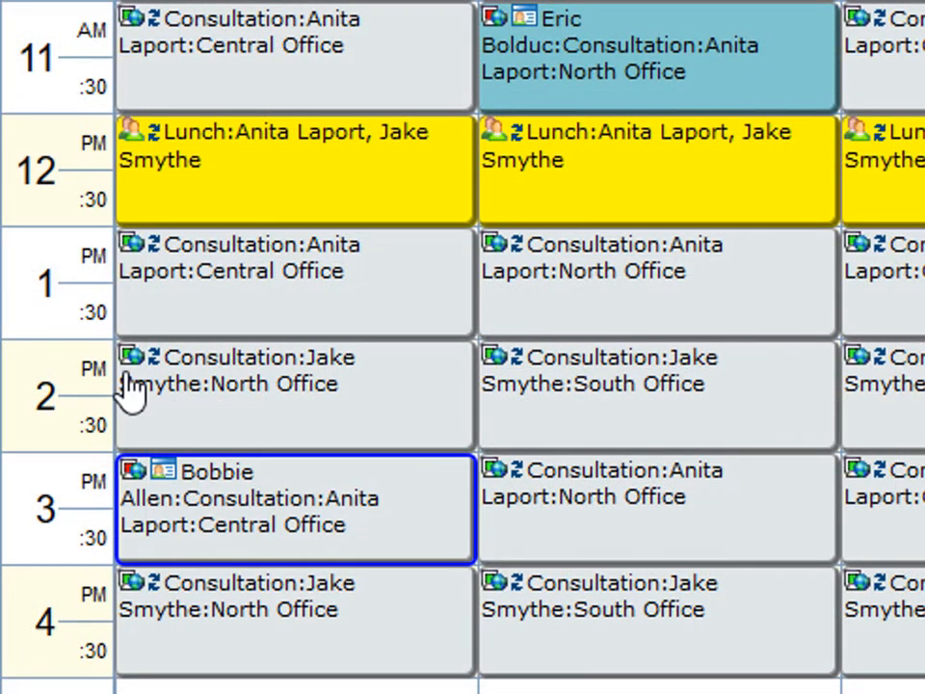
mouse_move(132, 379)
mouse_move(132, 487)
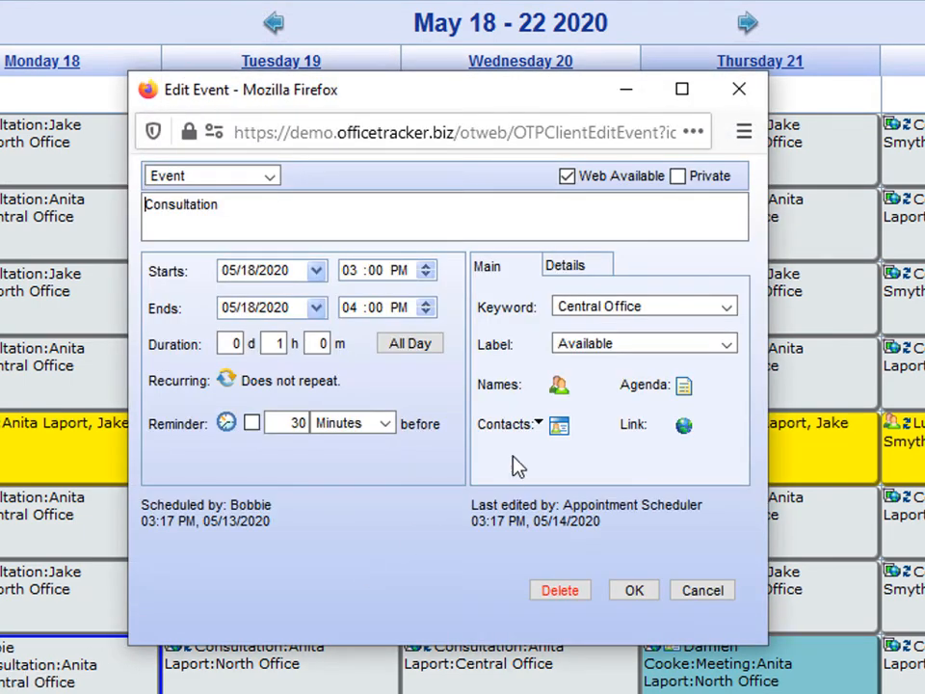
click(559, 424)
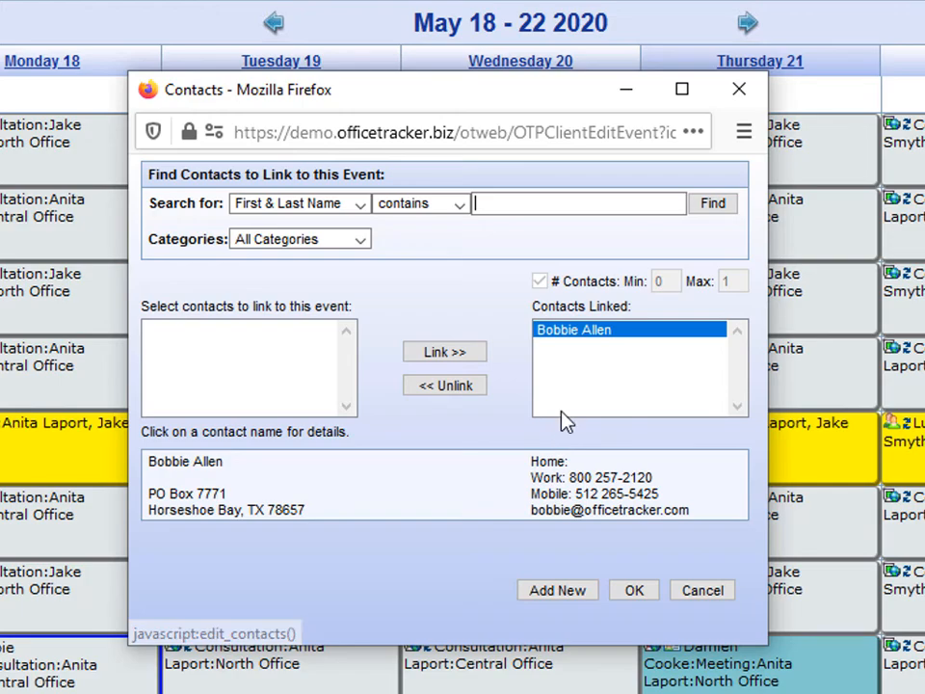
click(424, 388)
click(631, 591)
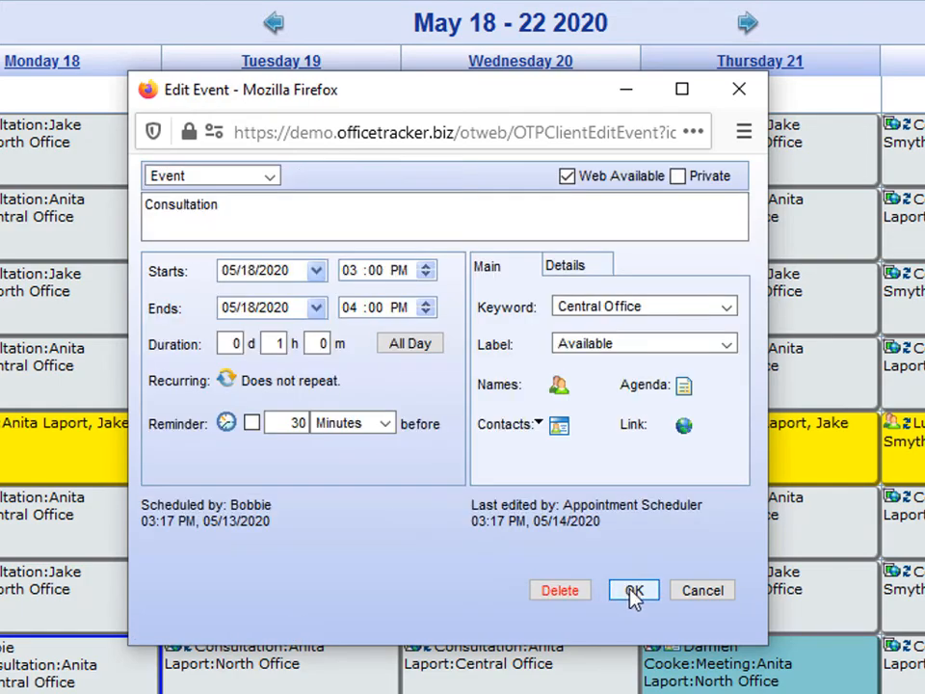